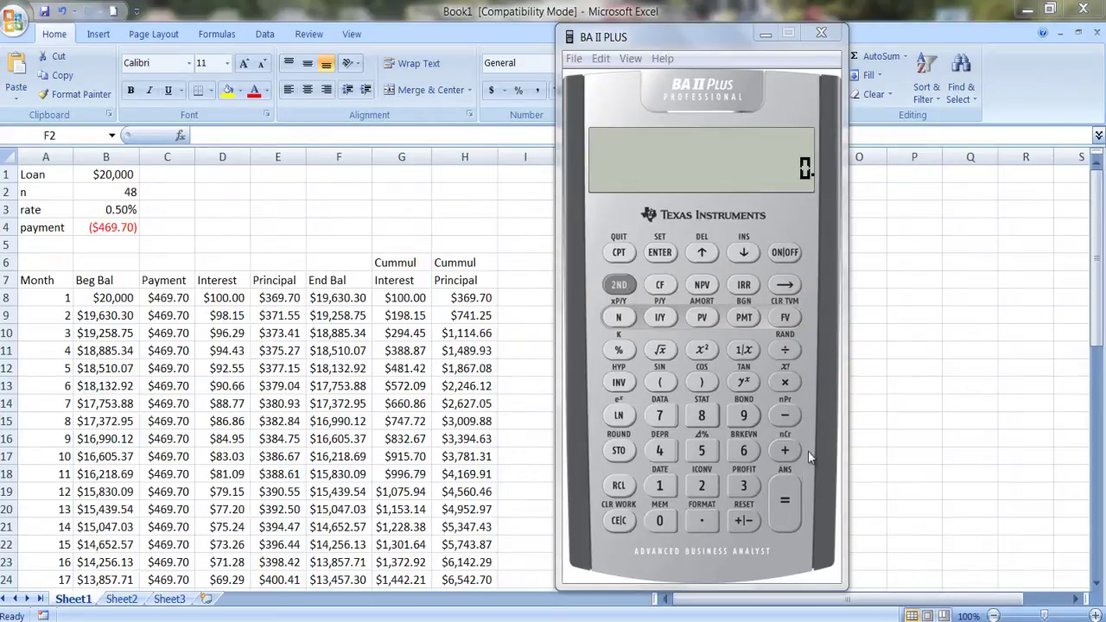
Clear the TVM worksheet and enter 48 periods with a 0.5 interest rate.
left_click(614, 286)
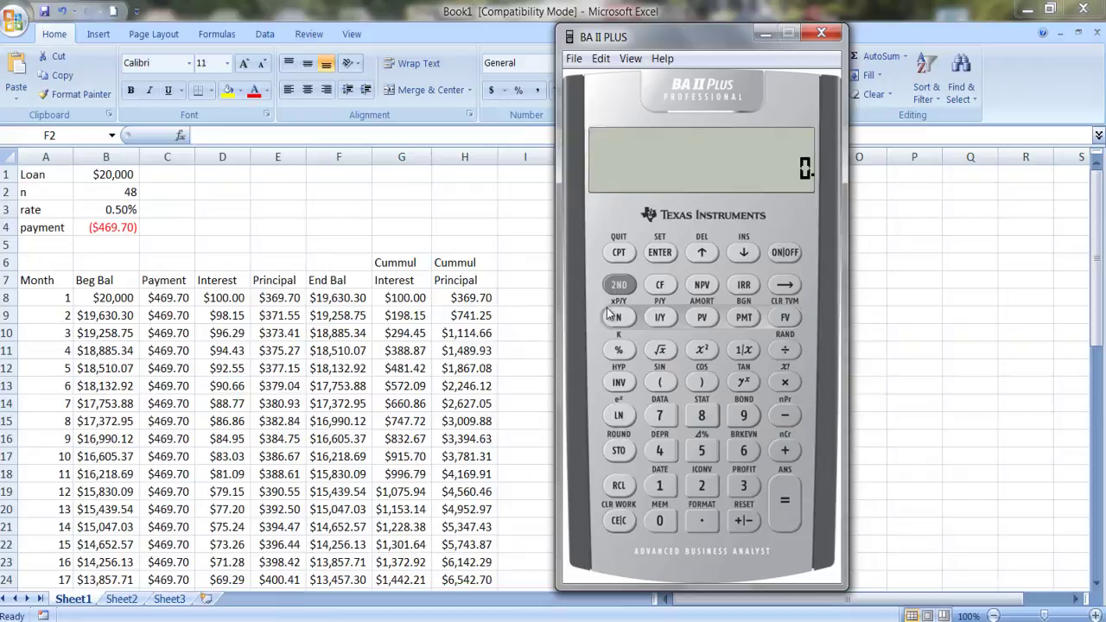
left_click(662, 452)
left_click(703, 417)
left_click(617, 318)
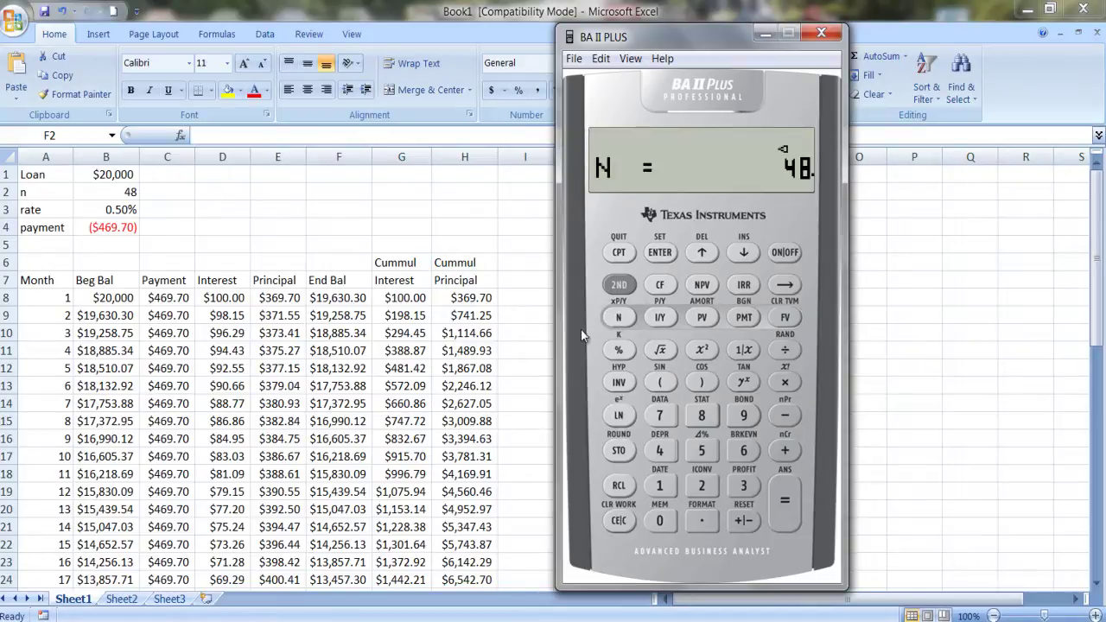
left_click(701, 522)
left_click(702, 450)
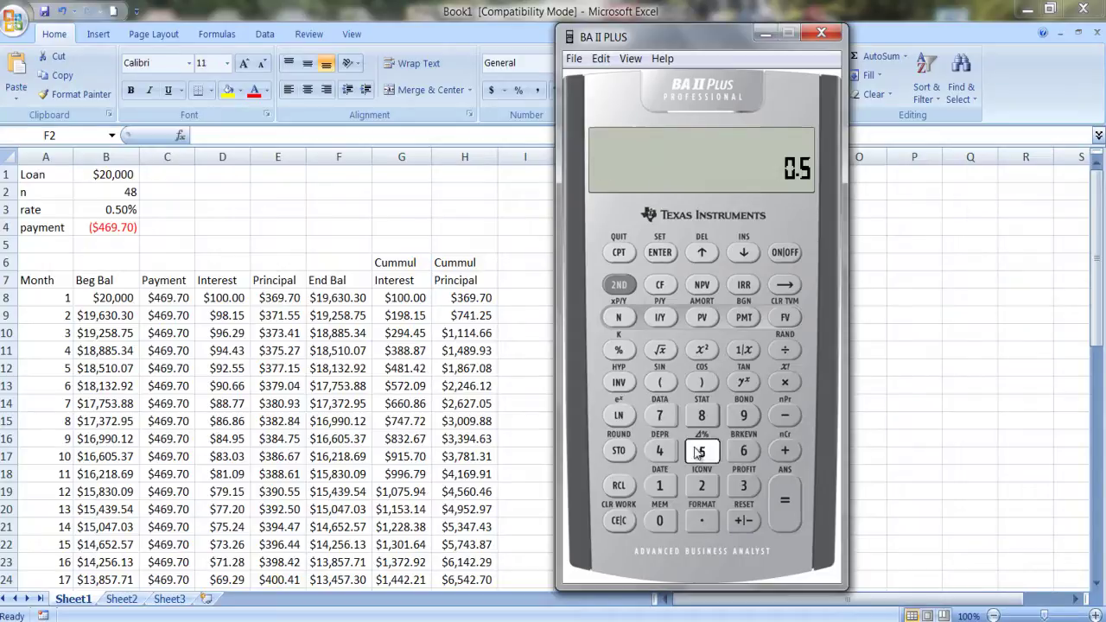
left_click(665, 323)
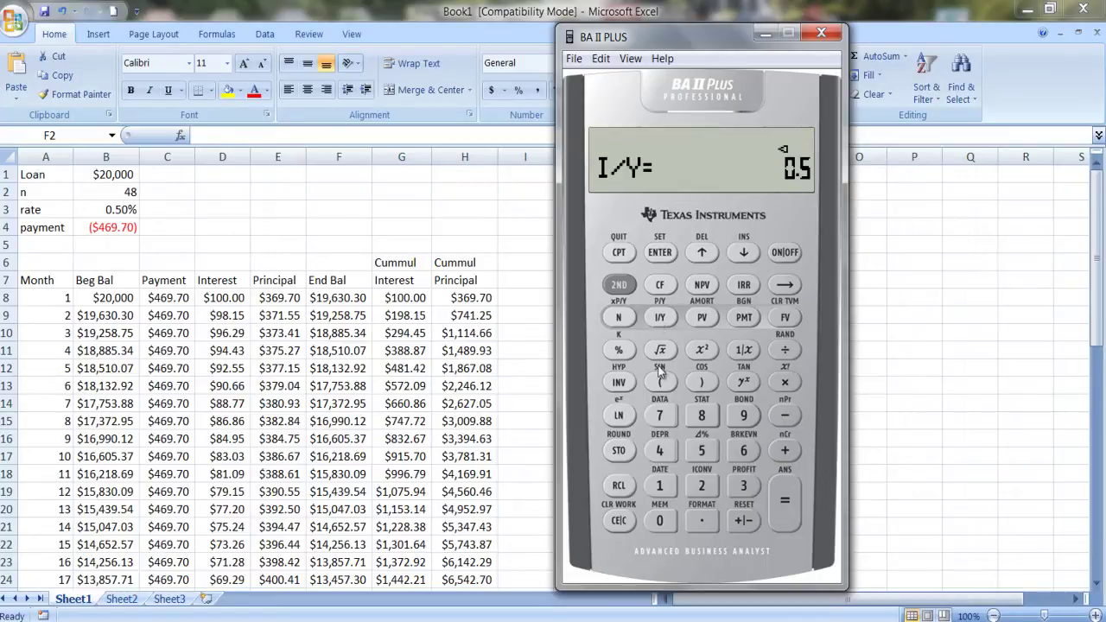
Enter a 20,000 present value and compute the payment, -469.70058.
left_click(702, 490)
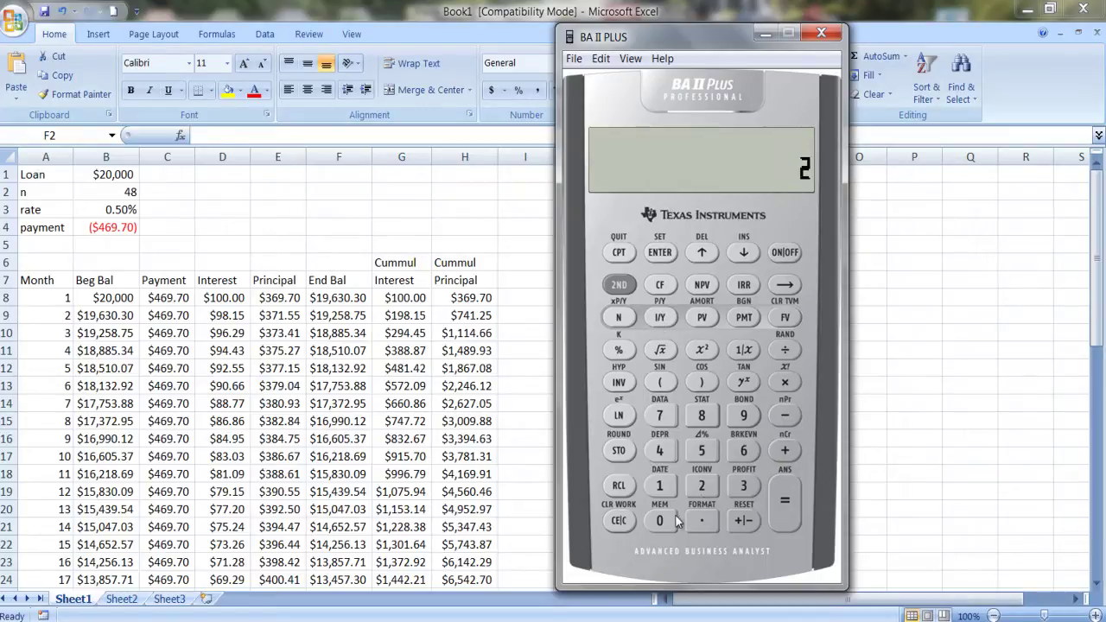
left_click(661, 520)
left_click(661, 520)
left_click(661, 520)
left_click(661, 520)
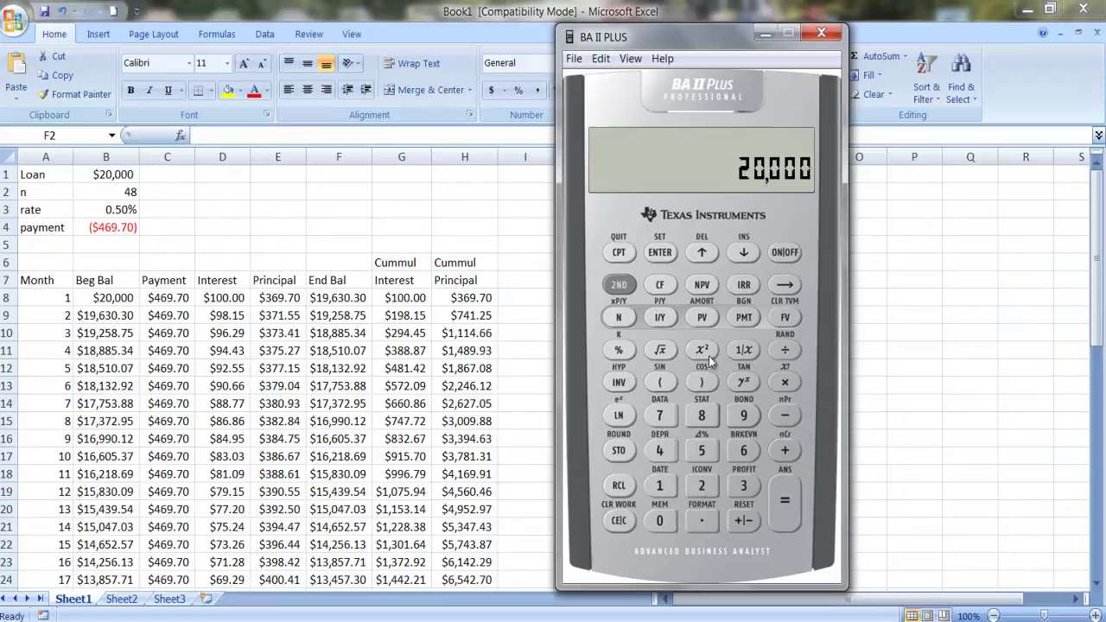
left_click(701, 317)
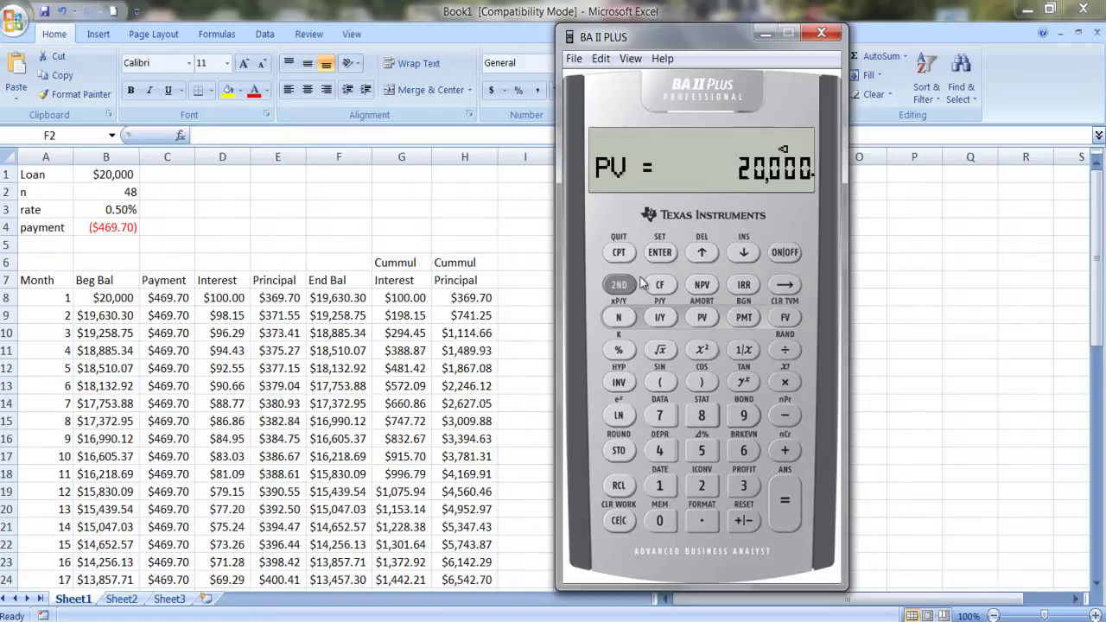
left_click(618, 253)
left_click(742, 318)
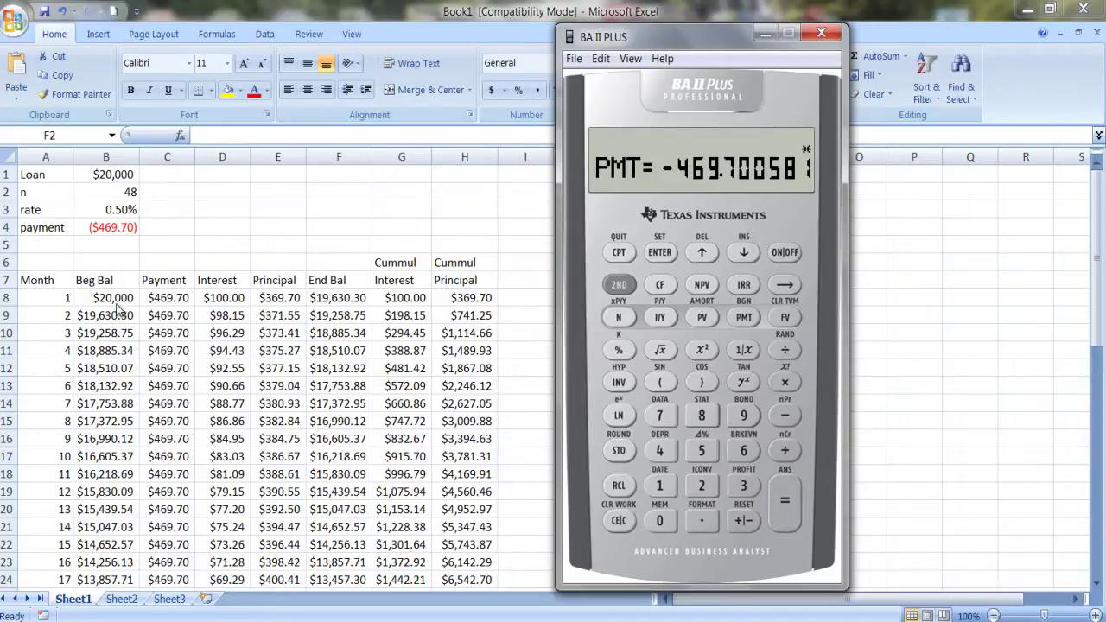
Check the D8 (=B$3*B8) and F8 (=B8-E8) formulas, then bring the calculator back in front.
left_click(227, 299)
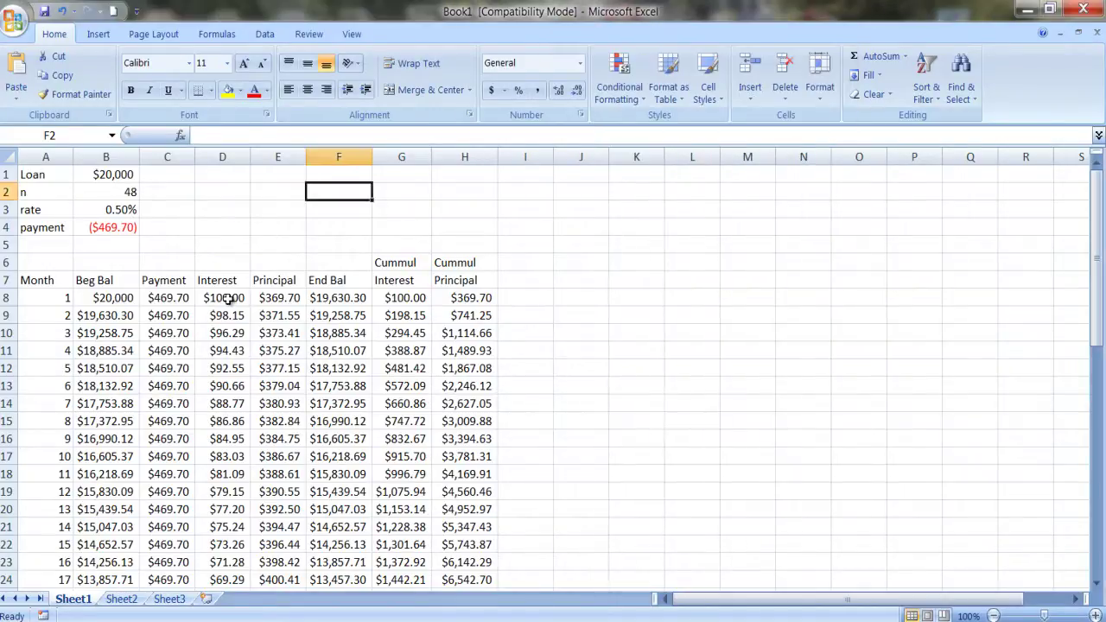
left_click(227, 299)
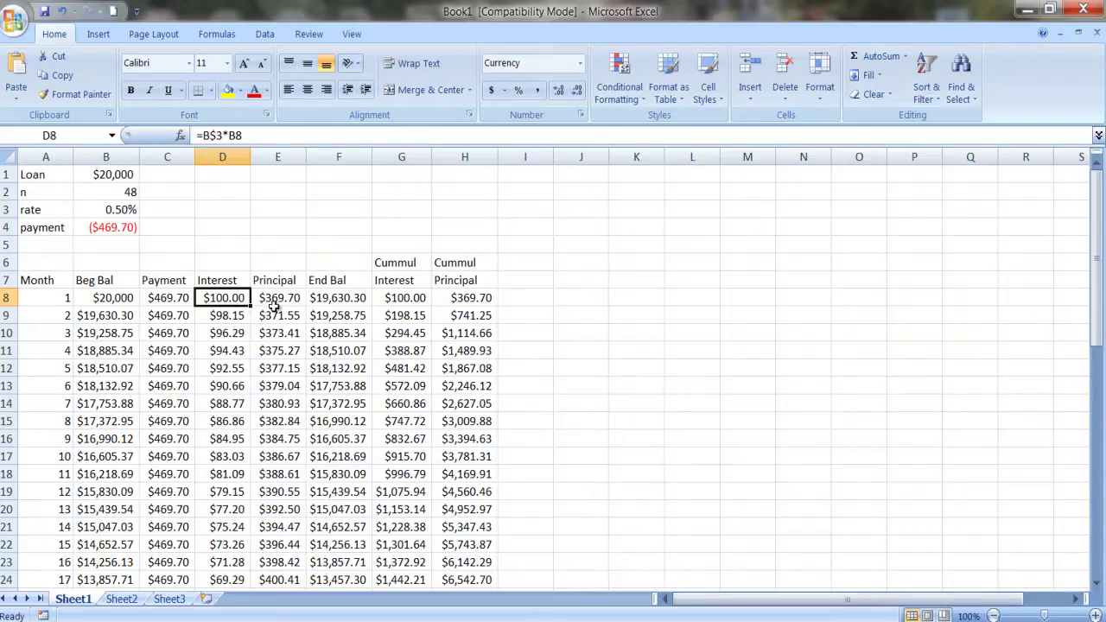
left_click(345, 302)
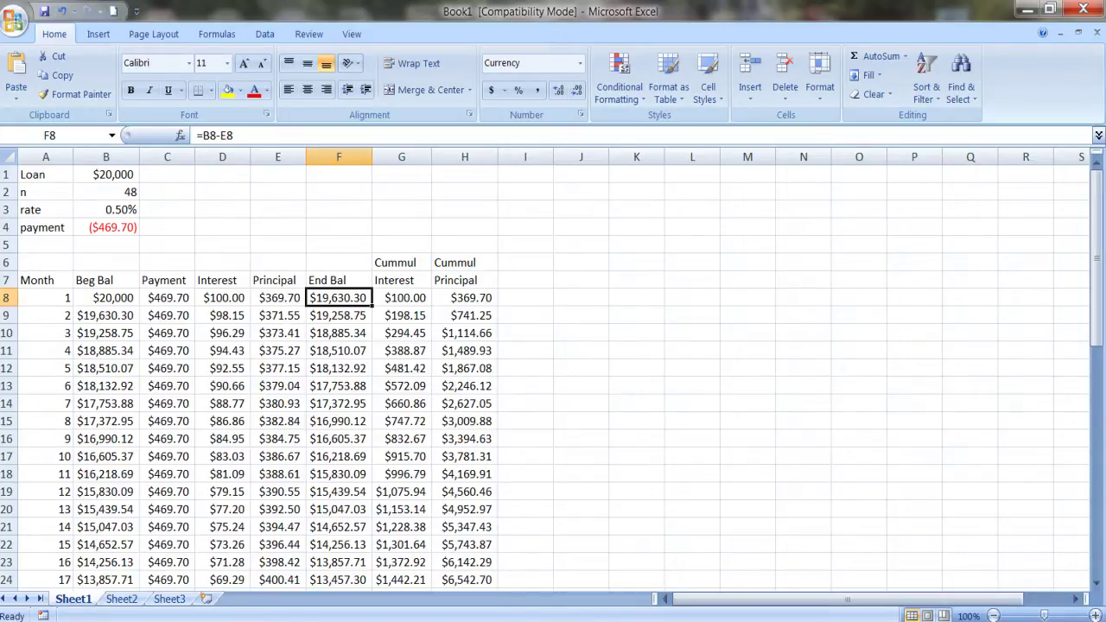
left_click(523, 562)
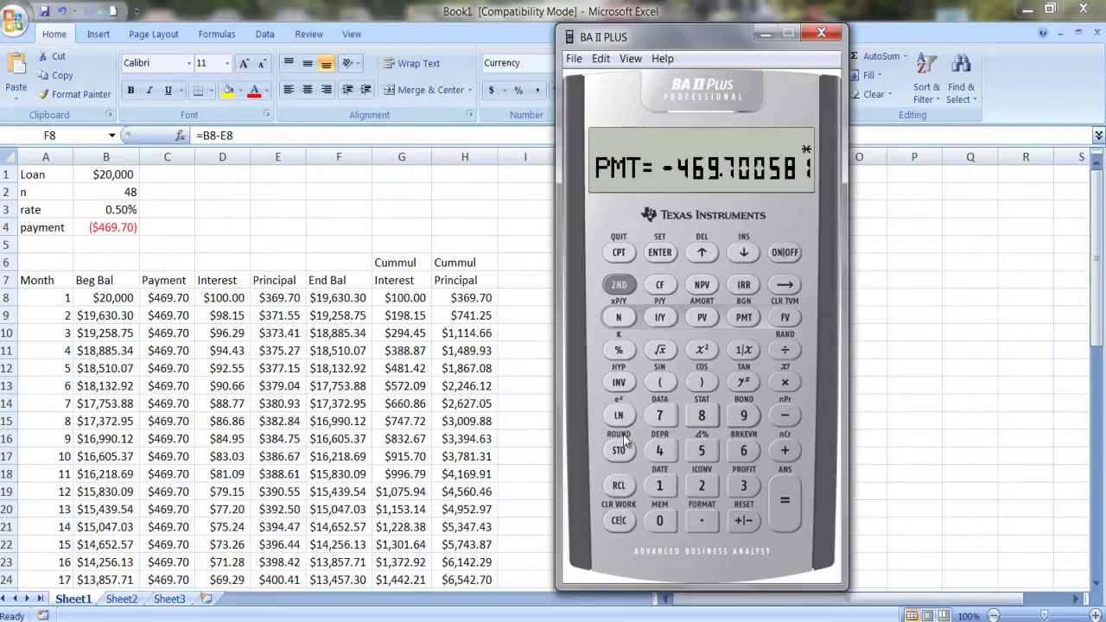
Amortize with ending period 1: balance 19,630.29942, principal -369.700581, interest -100.
left_click(619, 520)
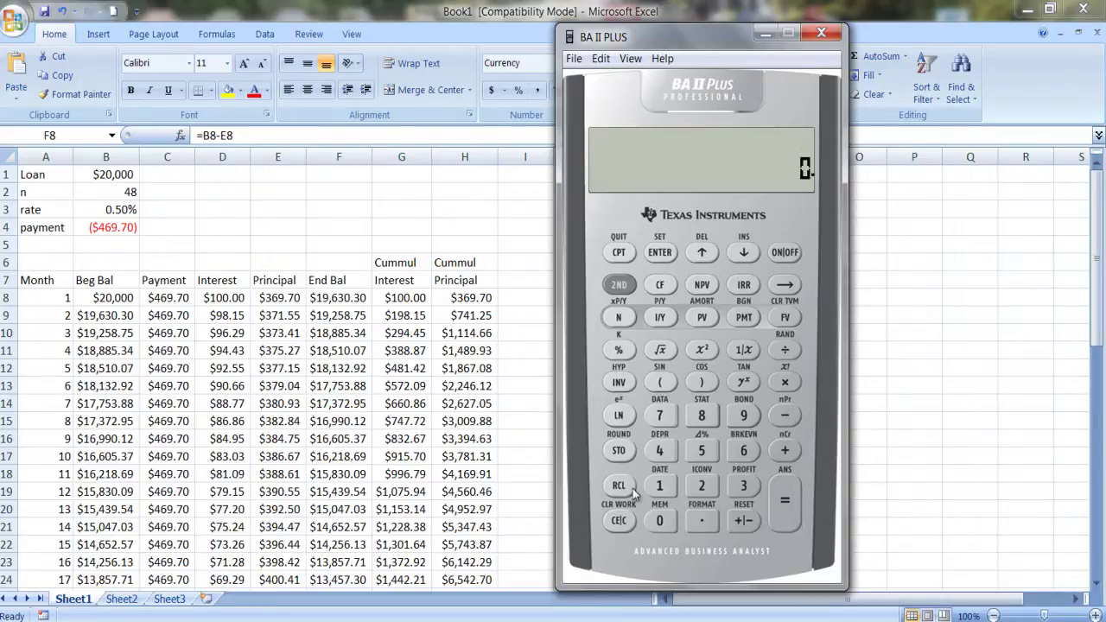
left_click(618, 286)
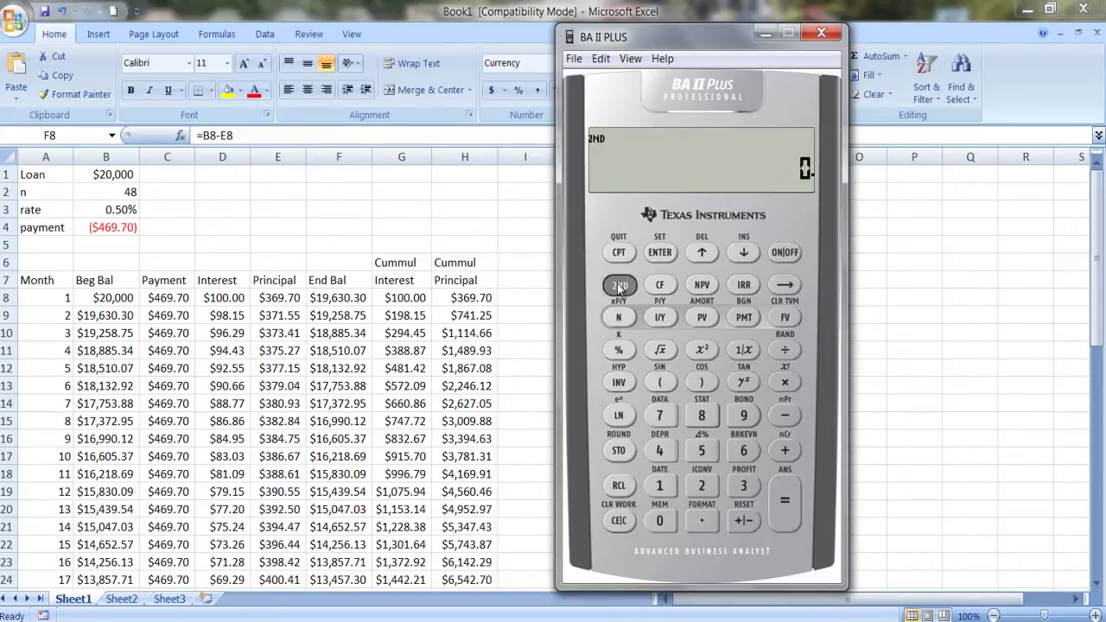
left_click(703, 319)
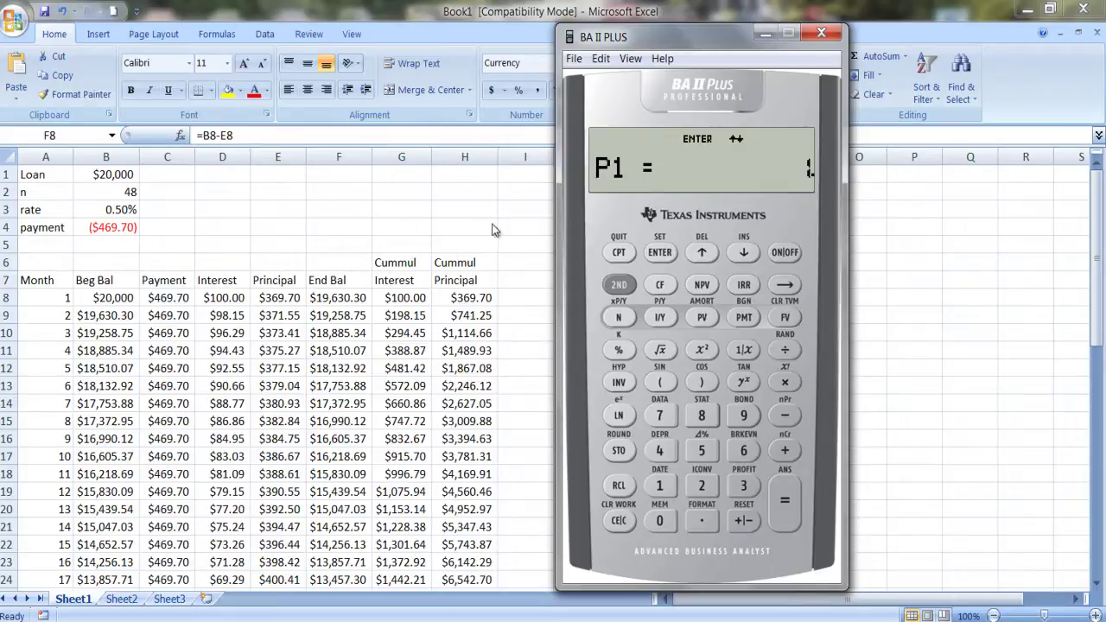
left_click(744, 253)
left_click(661, 488)
left_click(662, 254)
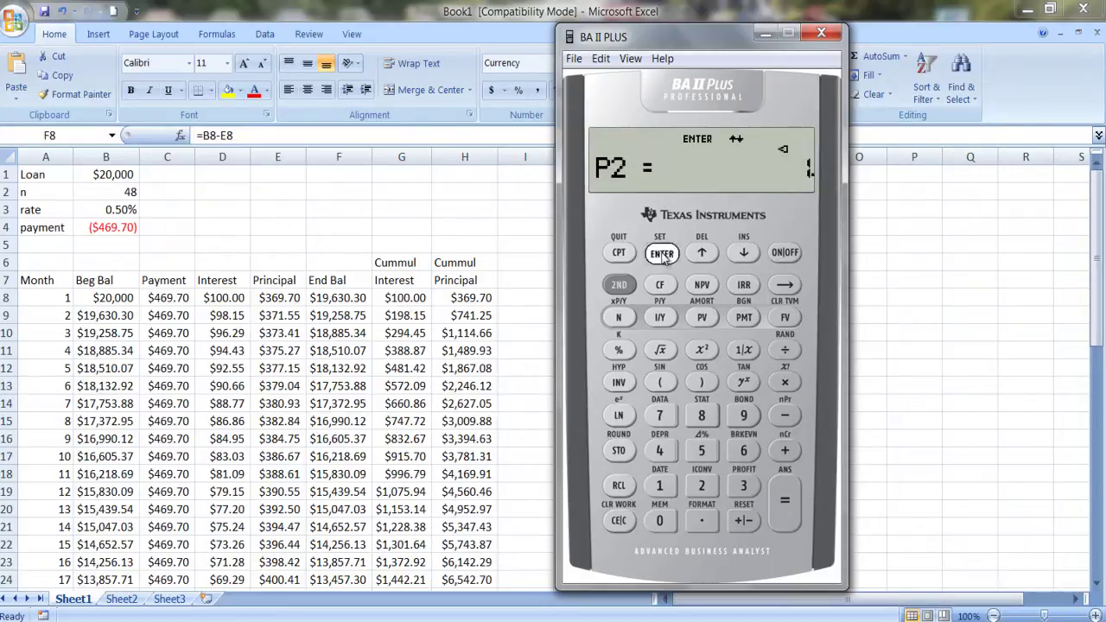
left_click(744, 252)
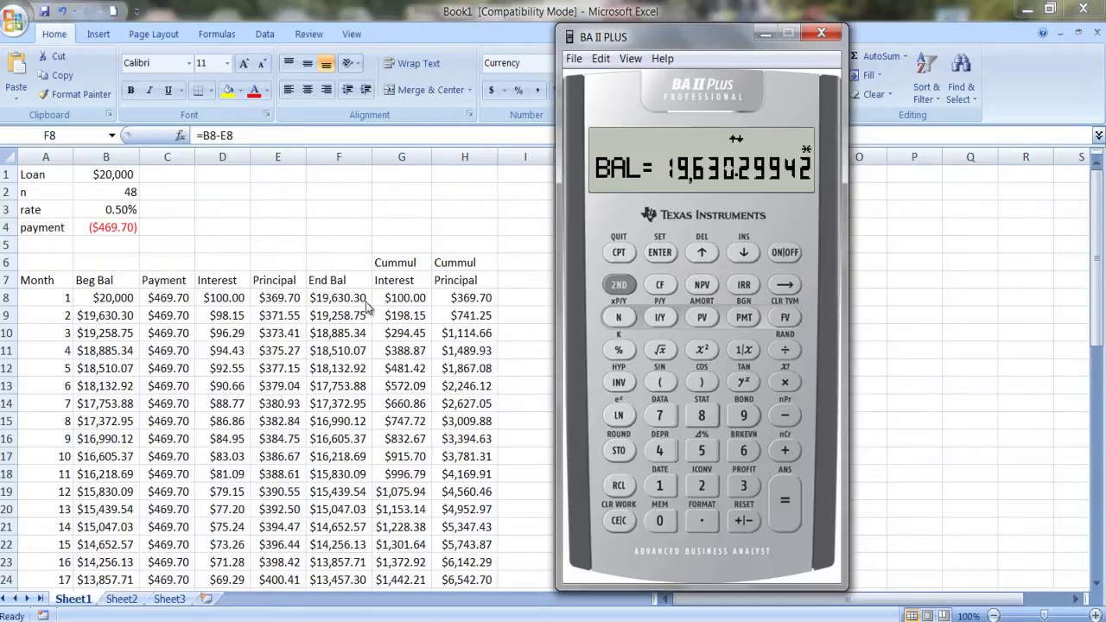
left_click(743, 252)
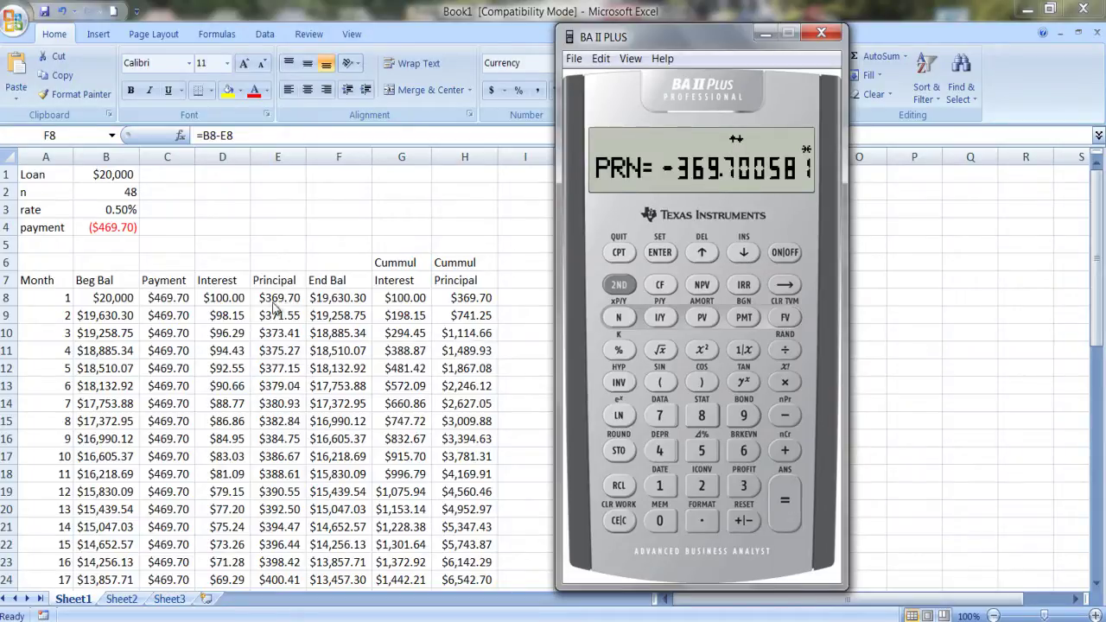
left_click(743, 254)
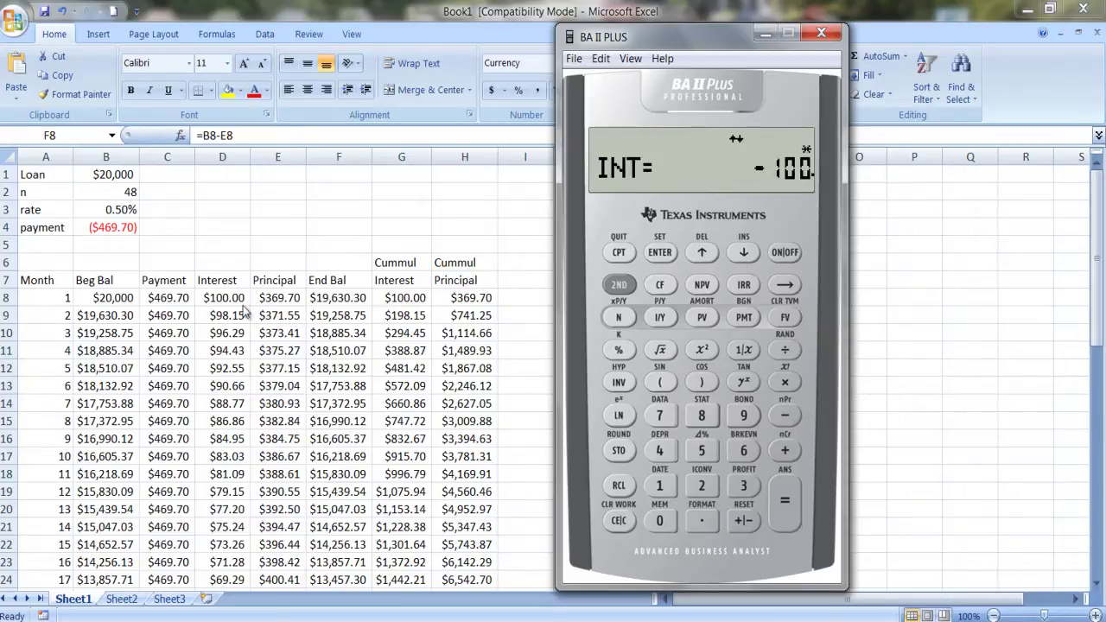
left_click(748, 256)
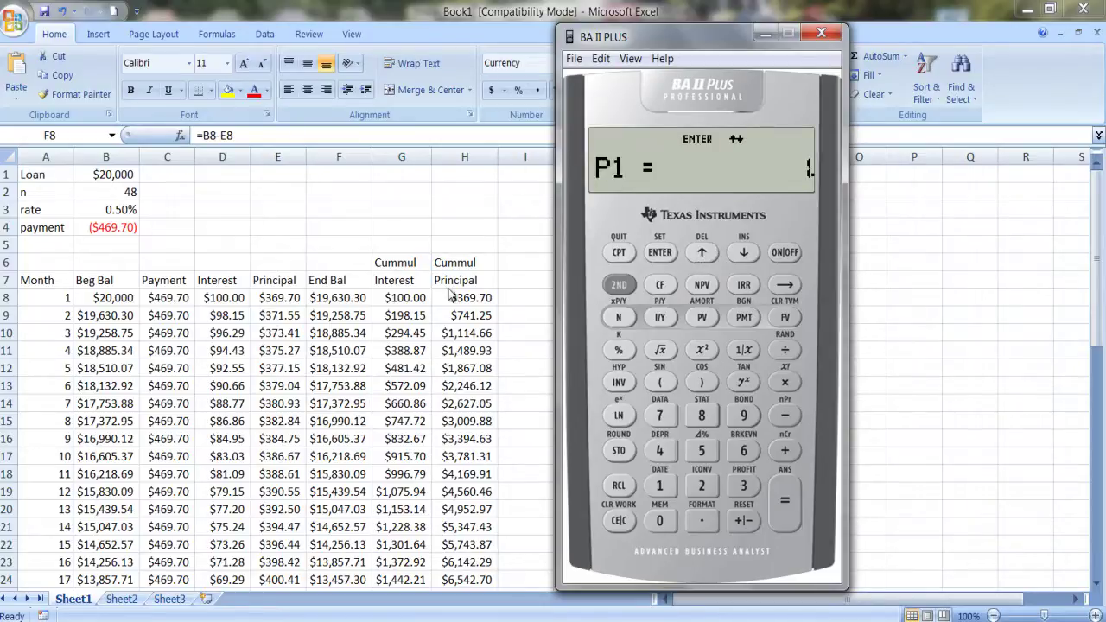
Set P1 and P2 to 2 and read balance 19,258.75, principal -371.55, interest -98.15.
left_click(701, 486)
left_click(662, 252)
left_click(743, 252)
left_click(701, 487)
left_click(745, 252)
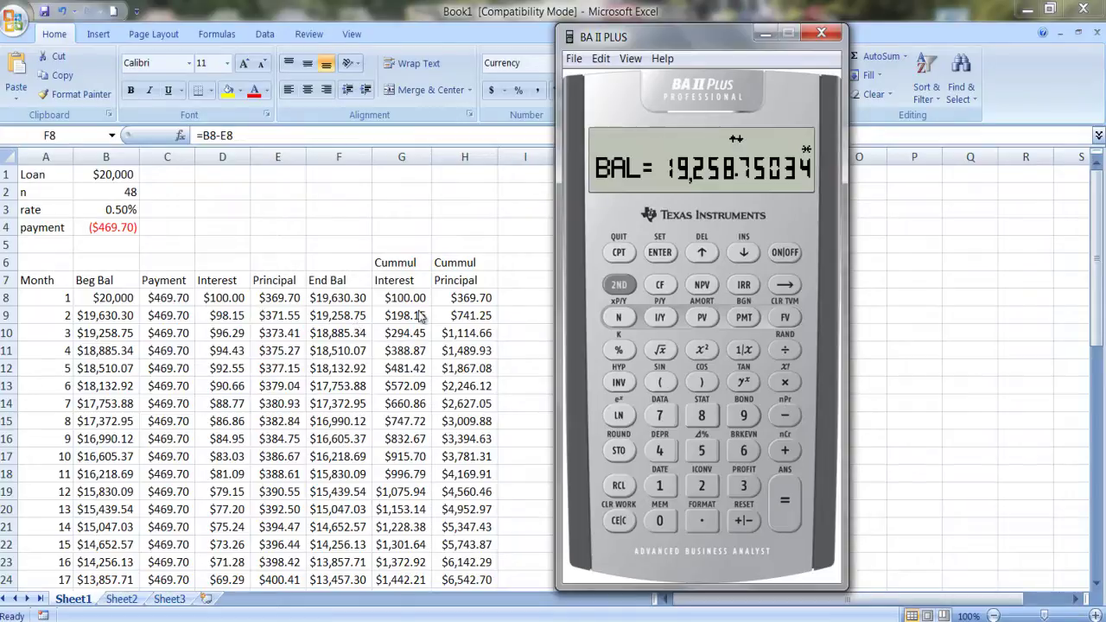
left_click(744, 253)
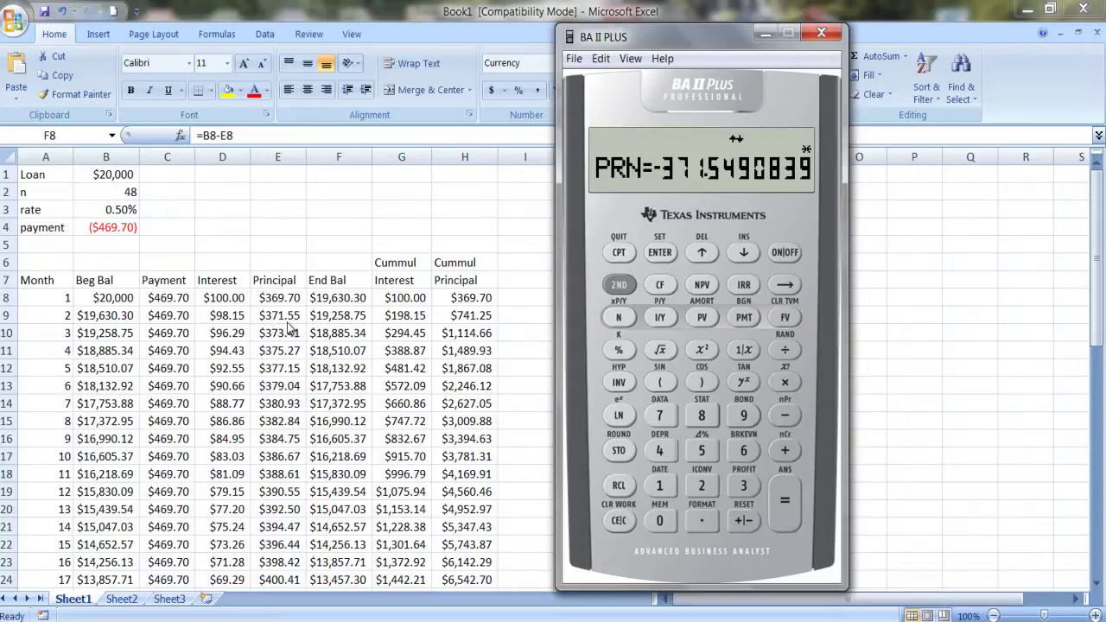
left_click(743, 253)
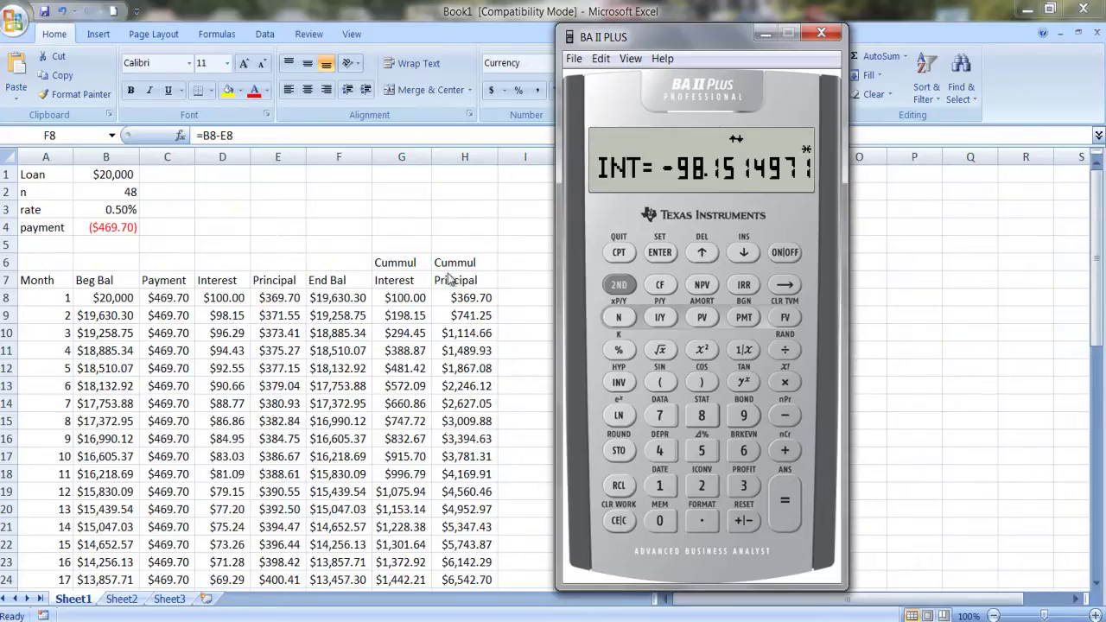
Set P1 and P2 to 12 and read balance 15,439.54, principal -390.55, interest -79.15.
left_click(743, 252)
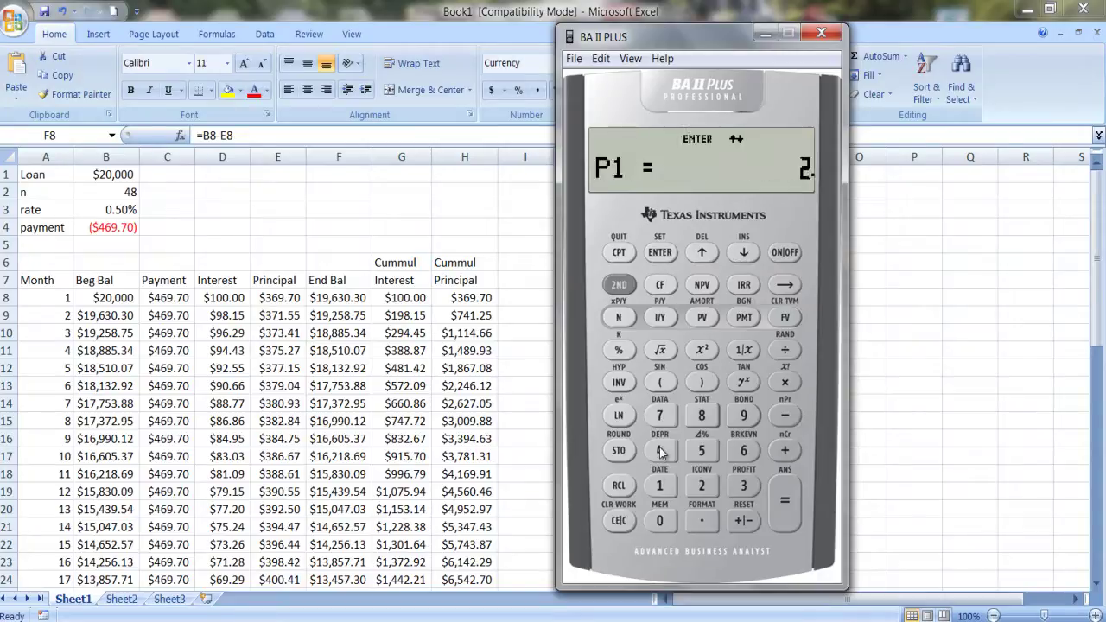
left_click(660, 486)
left_click(701, 486)
left_click(659, 254)
left_click(741, 250)
left_click(662, 491)
left_click(700, 490)
left_click(661, 253)
left_click(743, 254)
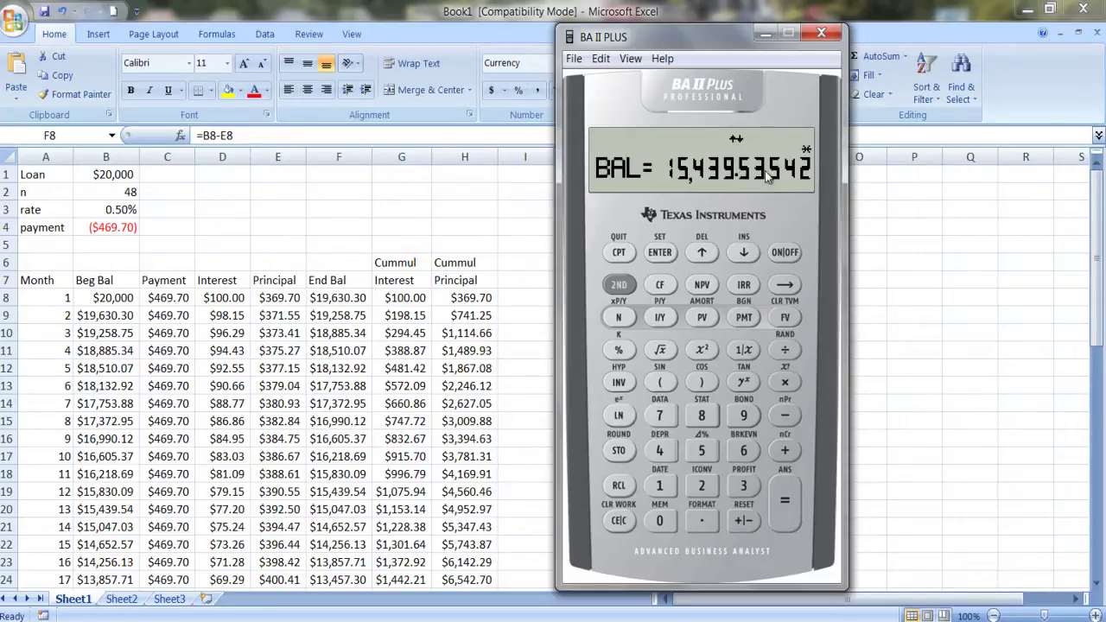
left_click(747, 254)
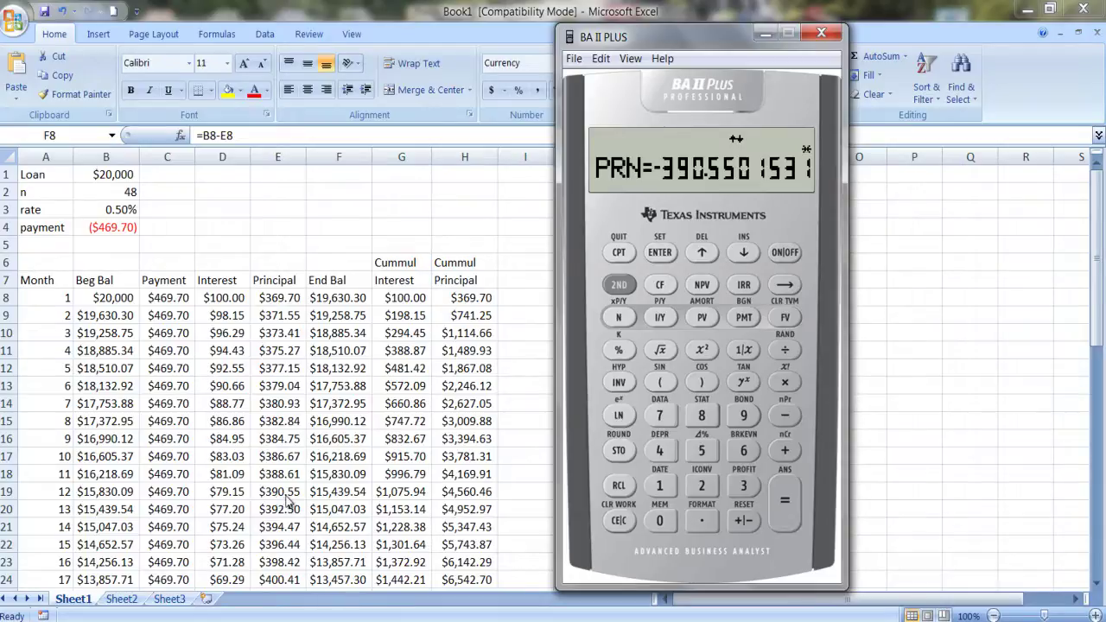
left_click(748, 256)
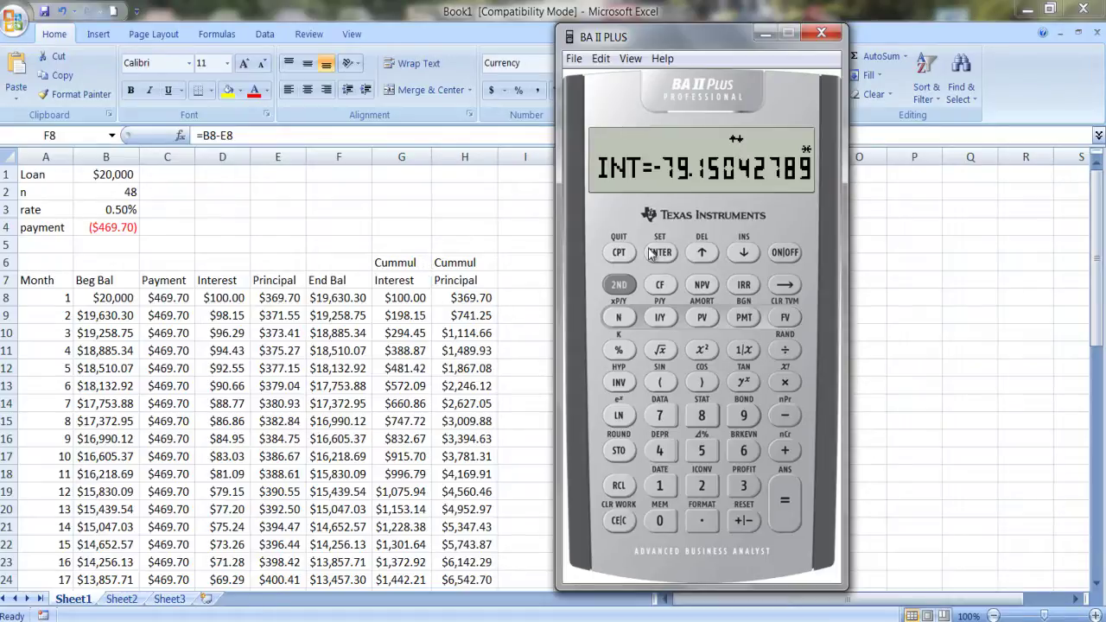
left_click(742, 253)
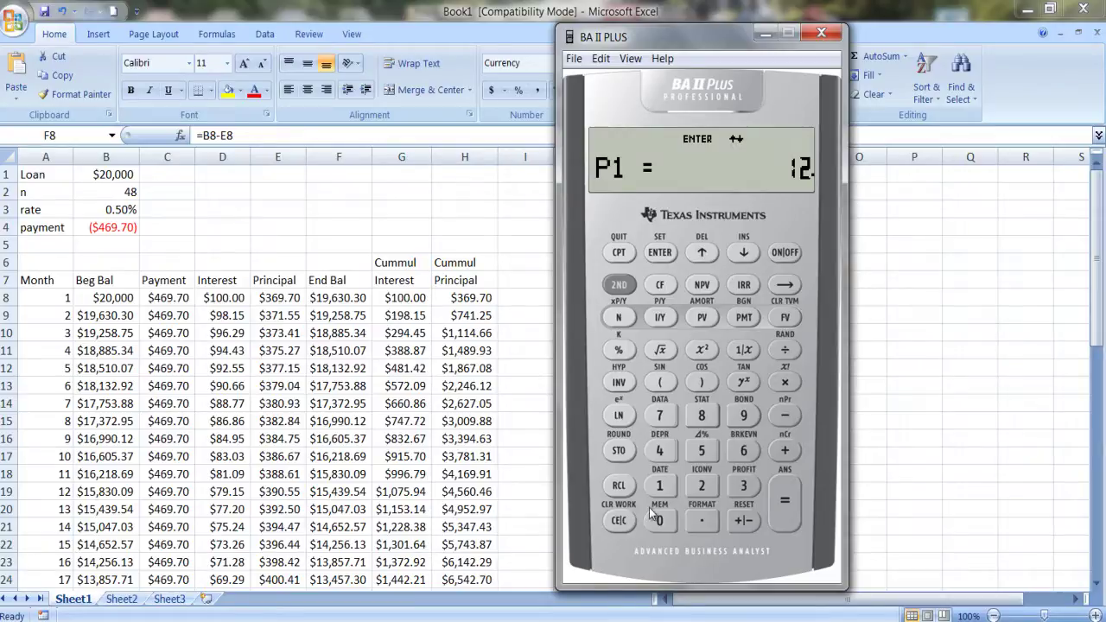
Change P1 to 1 with P2 at 12 and read cumulative principal -4,560.46, interest -1,075.94.
left_click(662, 486)
left_click(661, 252)
left_click(745, 251)
left_click(743, 252)
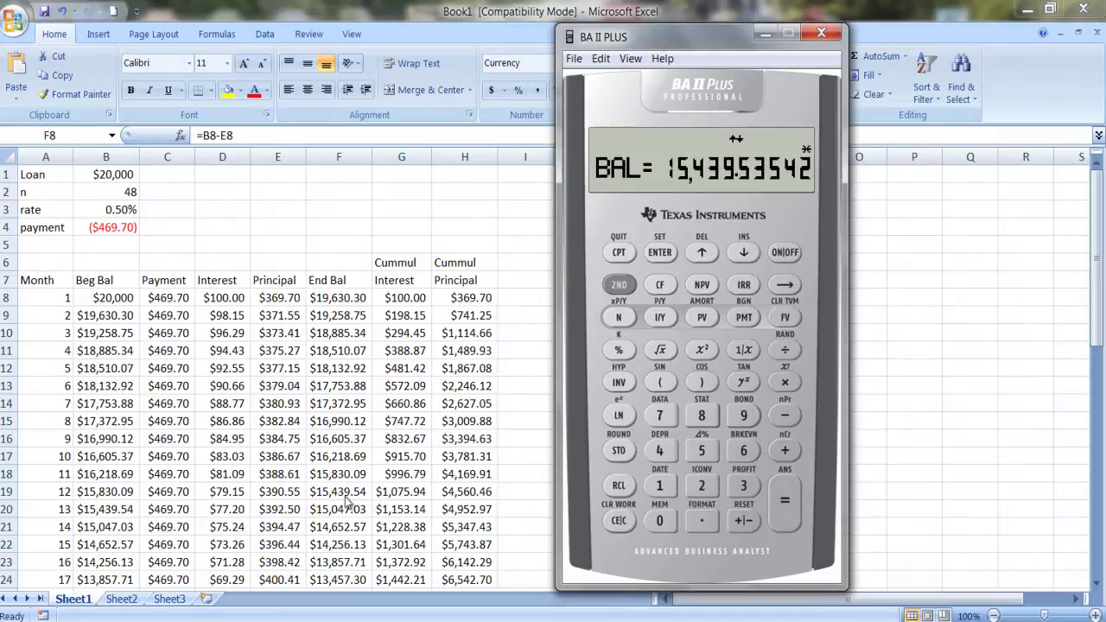
left_click(743, 252)
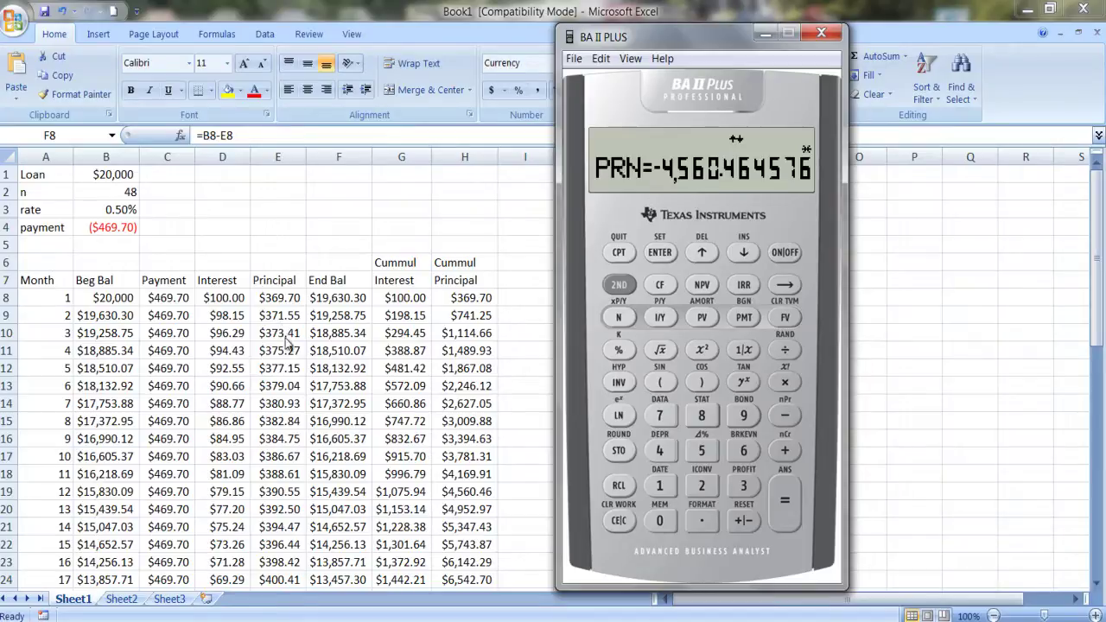
left_click(745, 253)
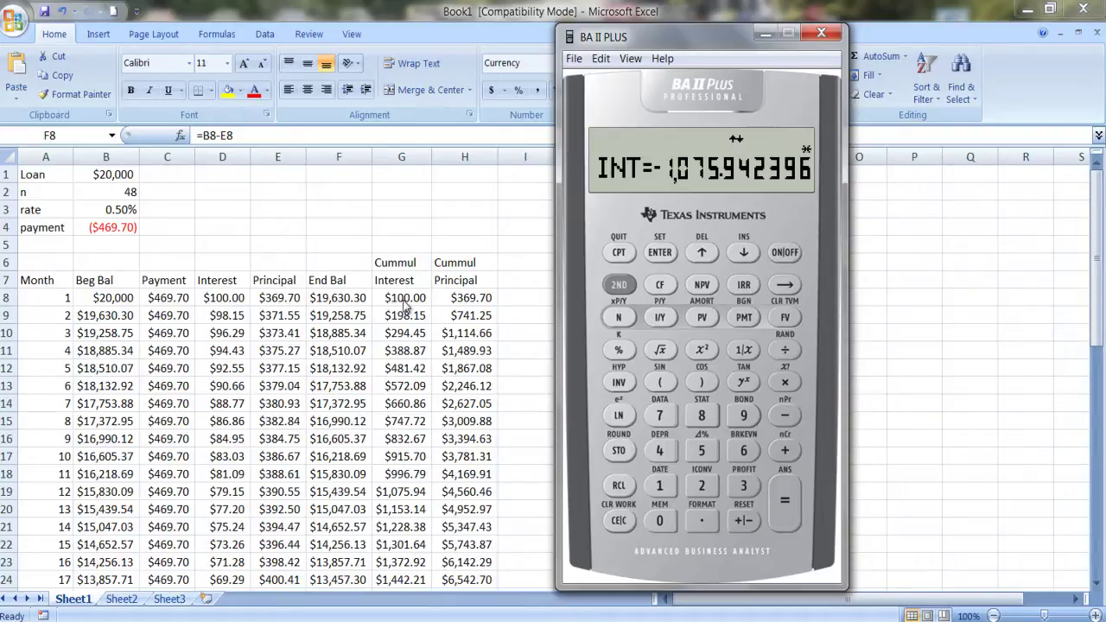
Change P2 to 2 and read balance 19,258.75, cumulative principal -741.25, interest -198.15.
left_click(703, 254)
left_click(704, 254)
left_click(703, 254)
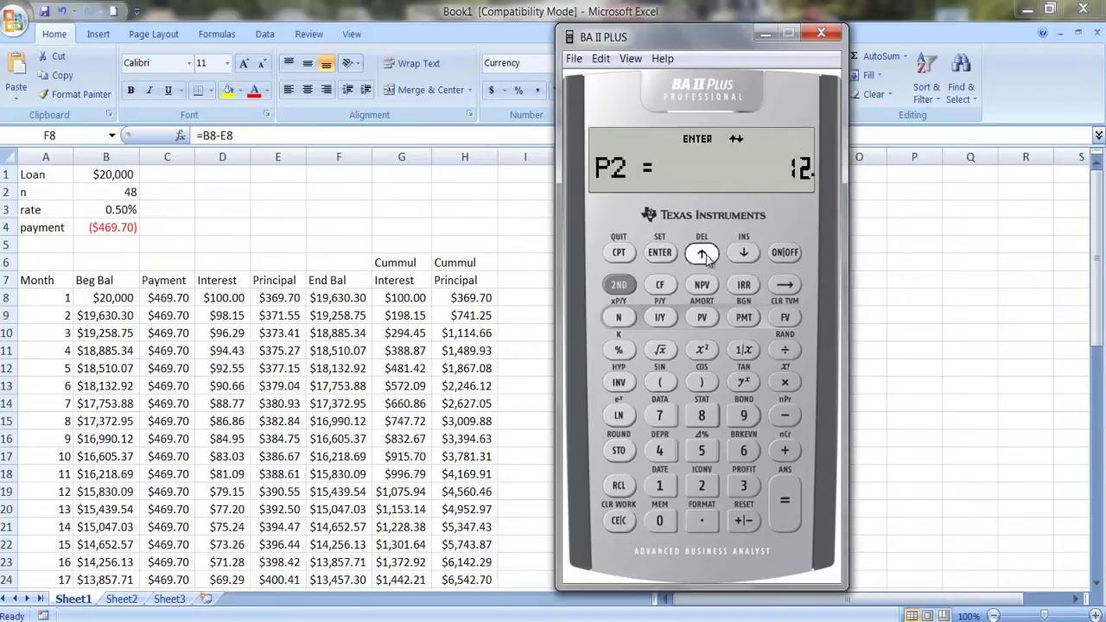
left_click(703, 254)
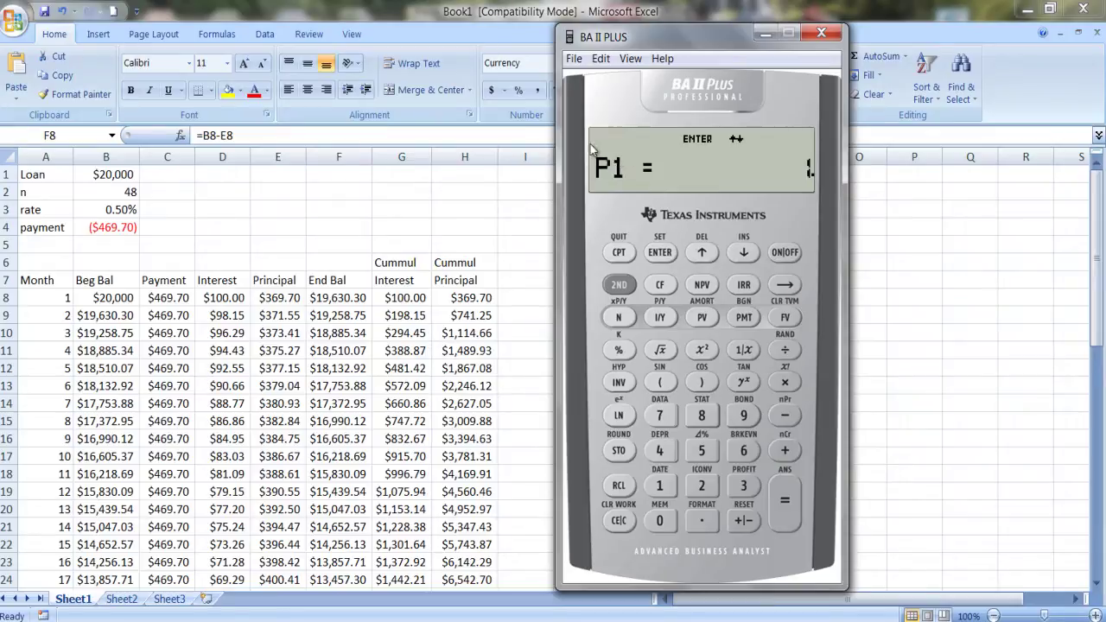
left_click(744, 252)
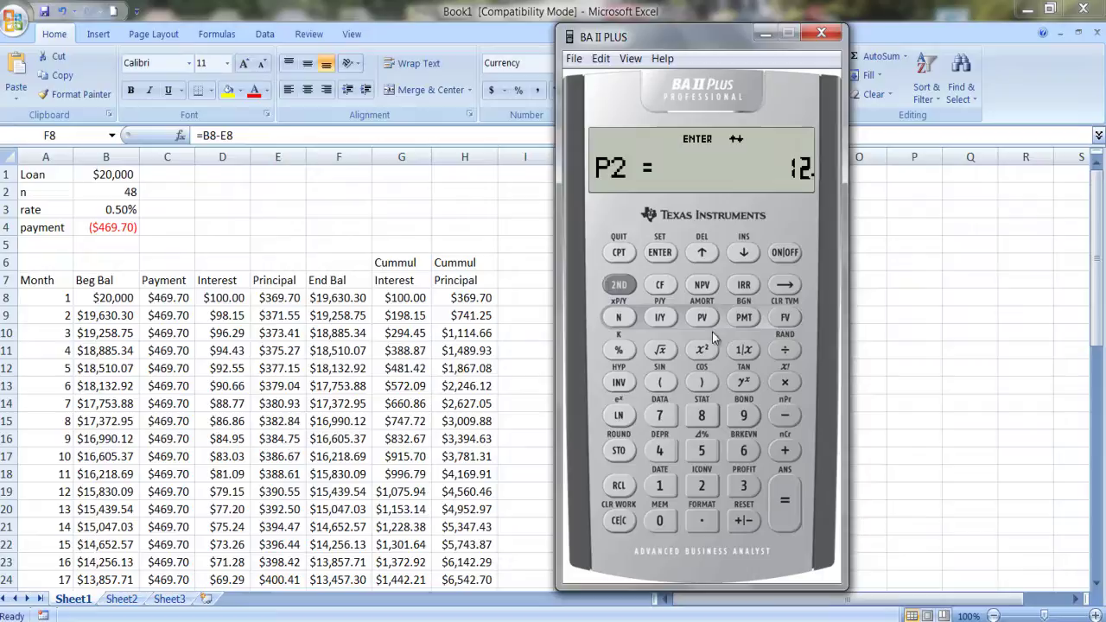
left_click(701, 489)
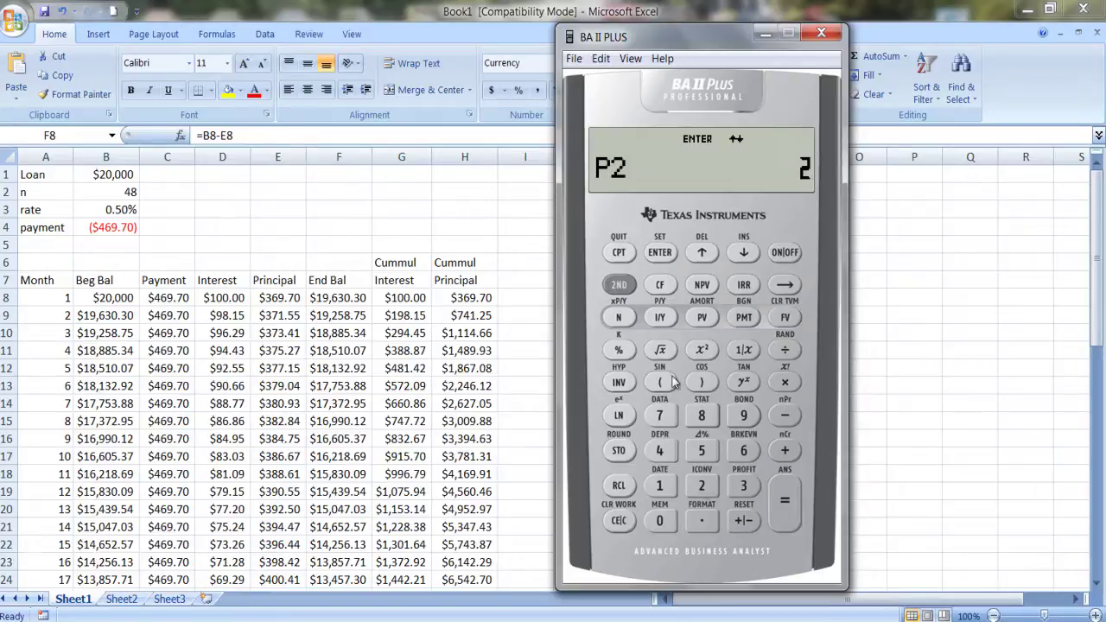
left_click(659, 252)
left_click(744, 252)
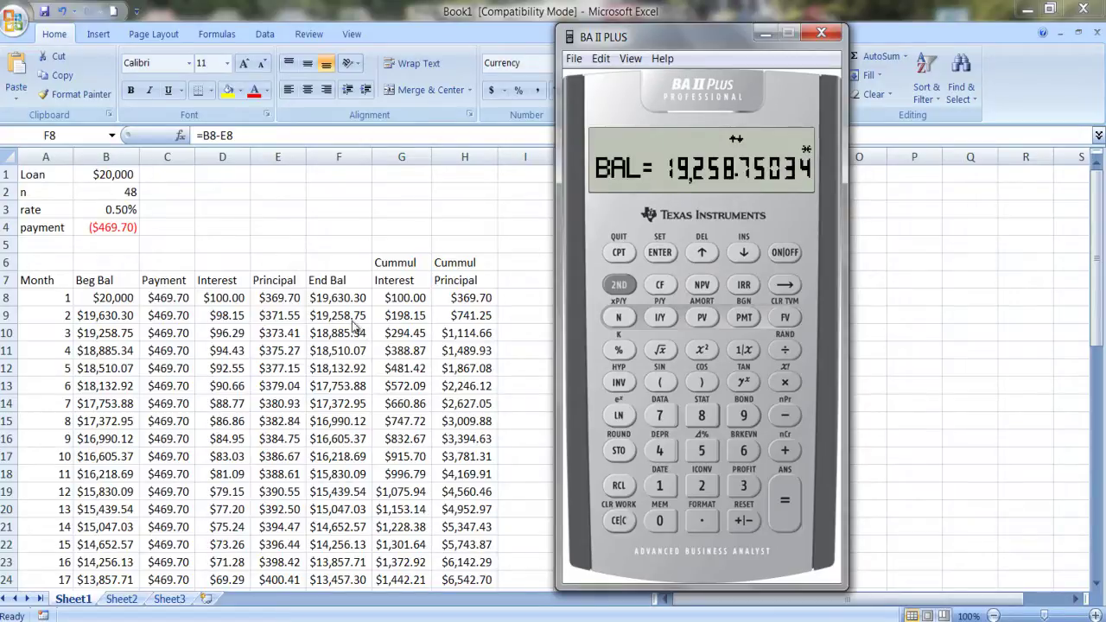
left_click(731, 255)
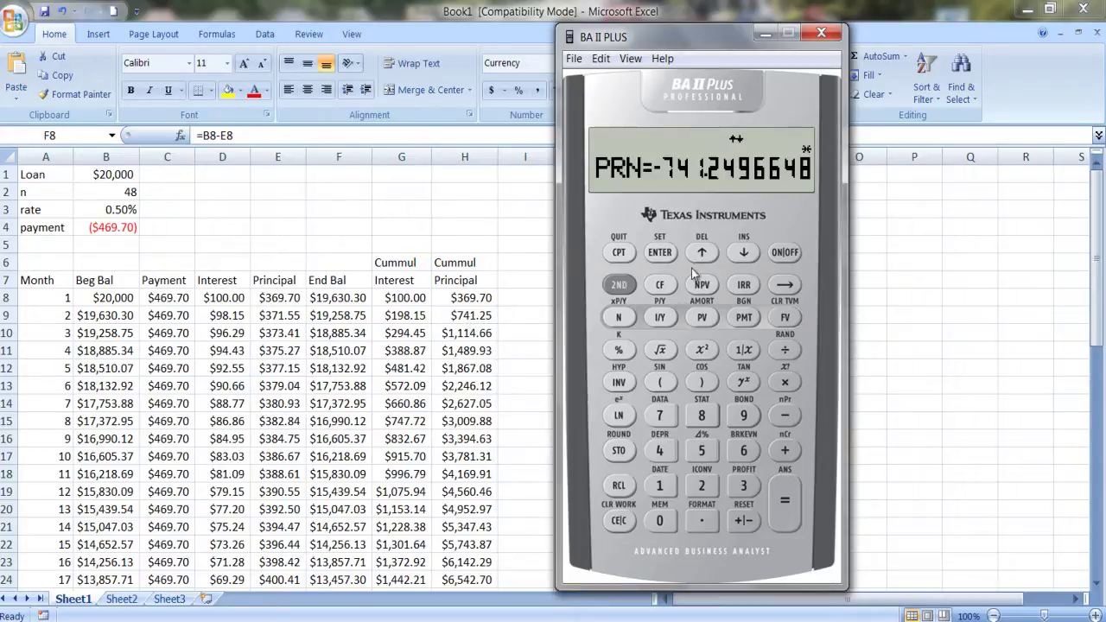
left_click(748, 253)
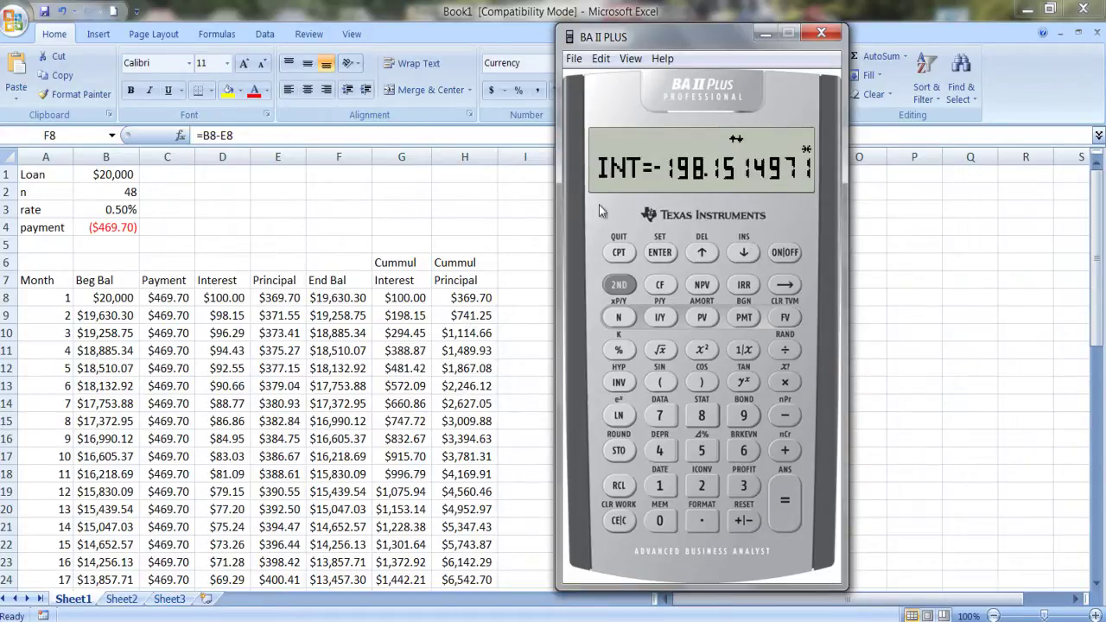